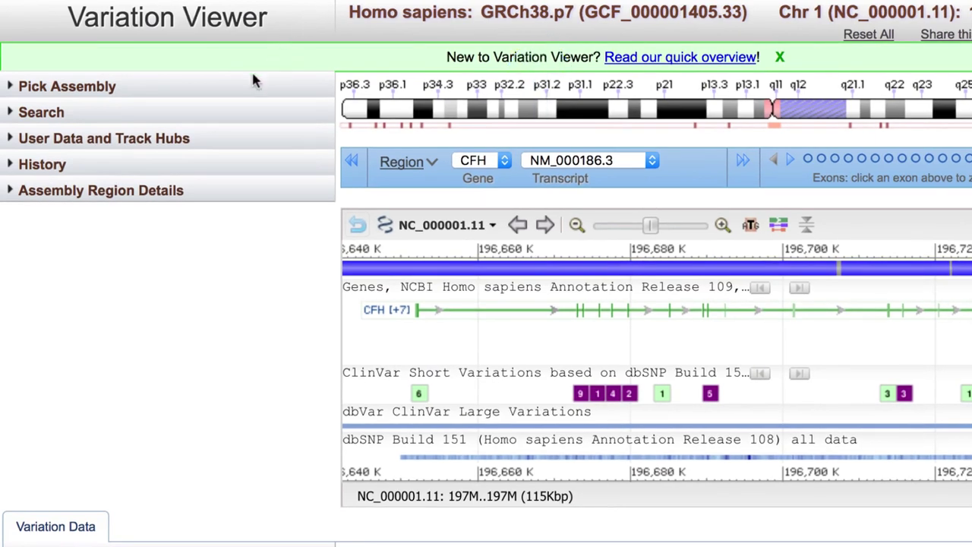
Check the genome assembly list and keep GRCh38.p7 selected
click(240, 90)
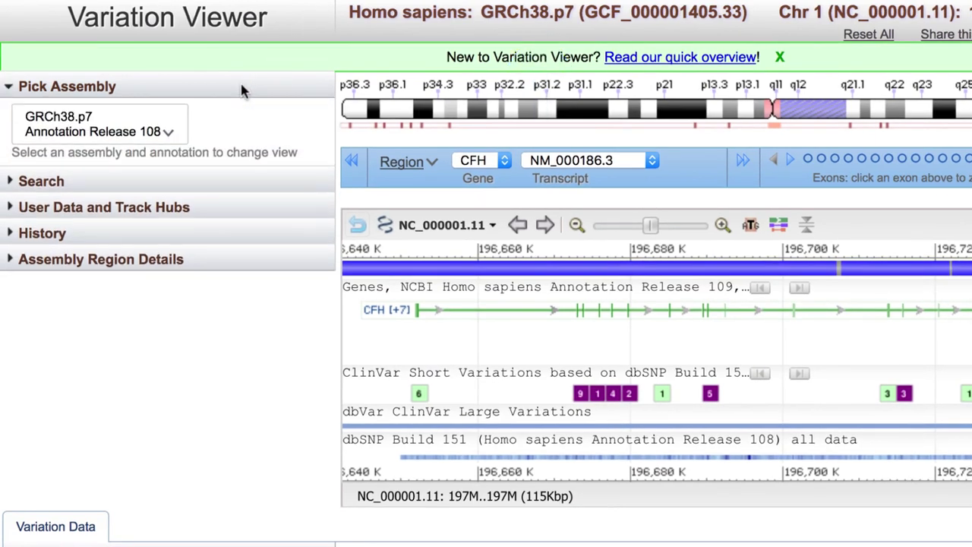
click(174, 133)
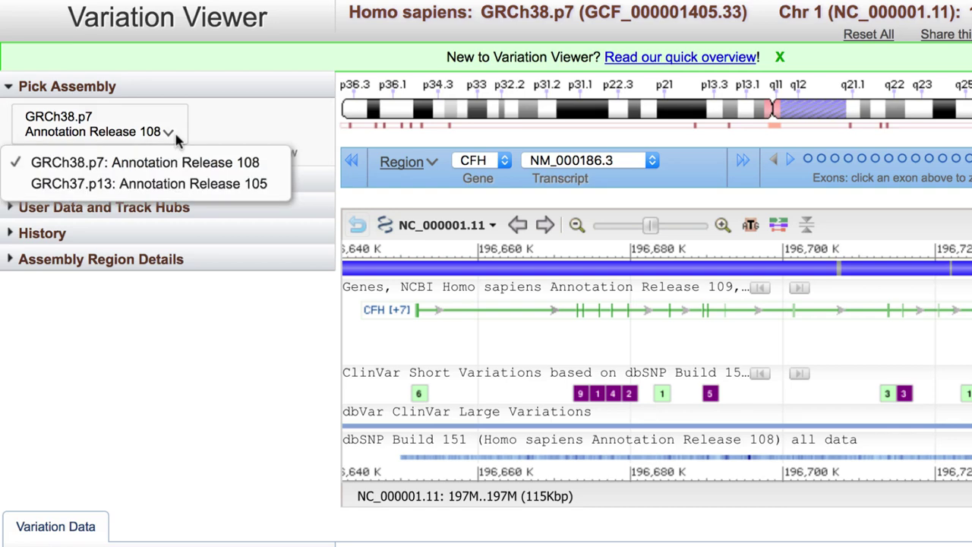
click(175, 131)
click(188, 84)
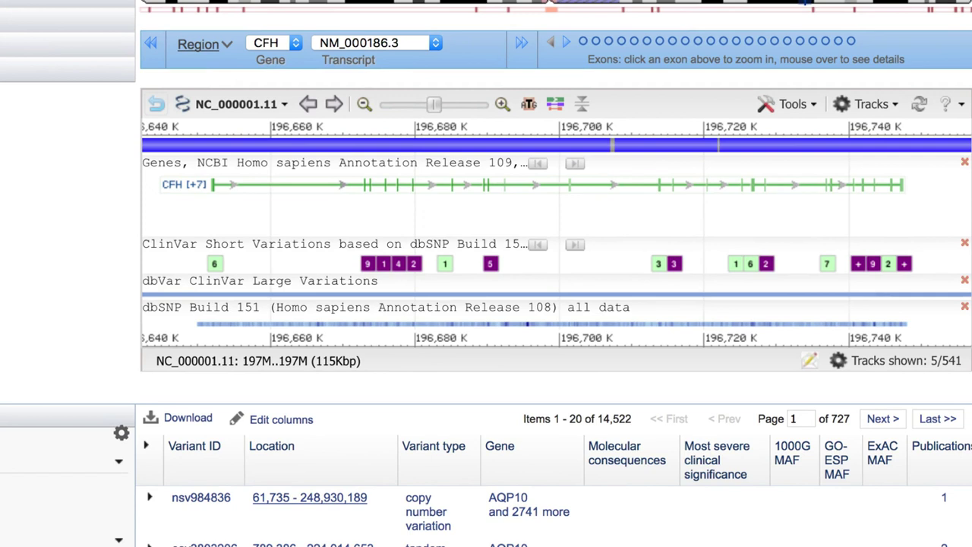
Load the NCBI recommended Genetics and Variation track set
click(894, 114)
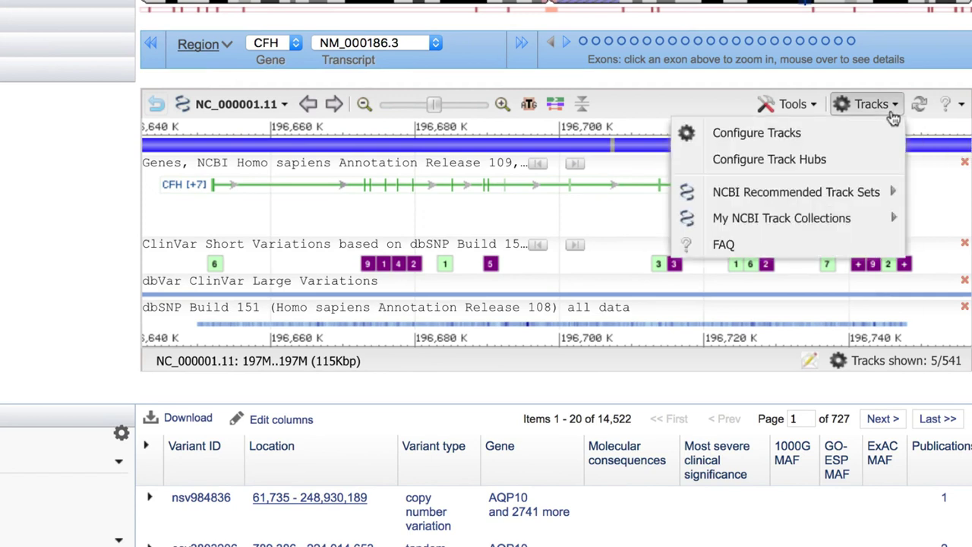
mouse_move(885, 193)
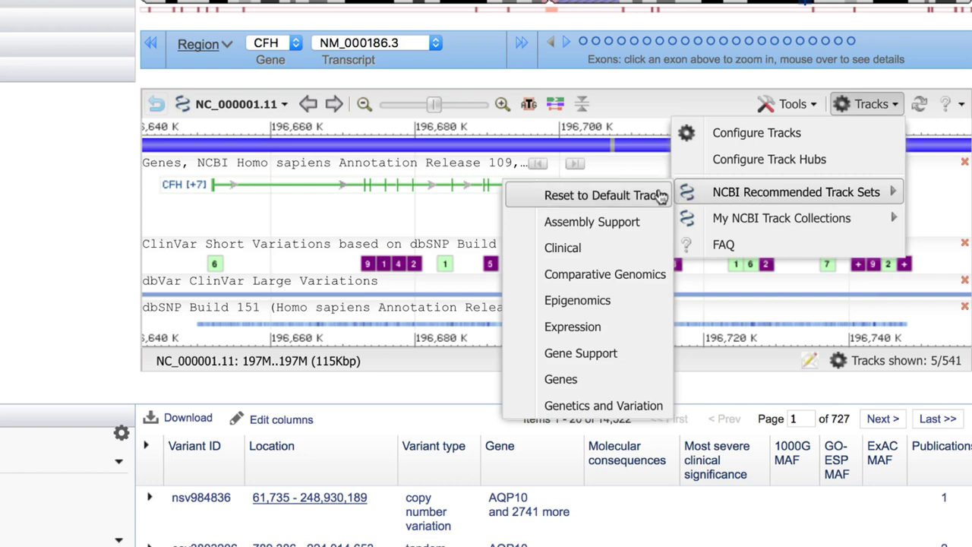
mouse_move(664, 418)
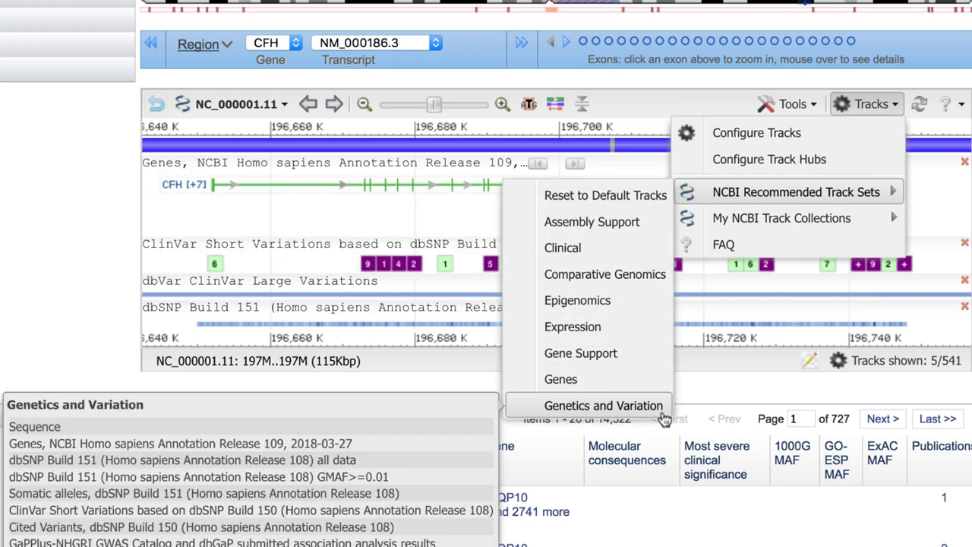
click(663, 414)
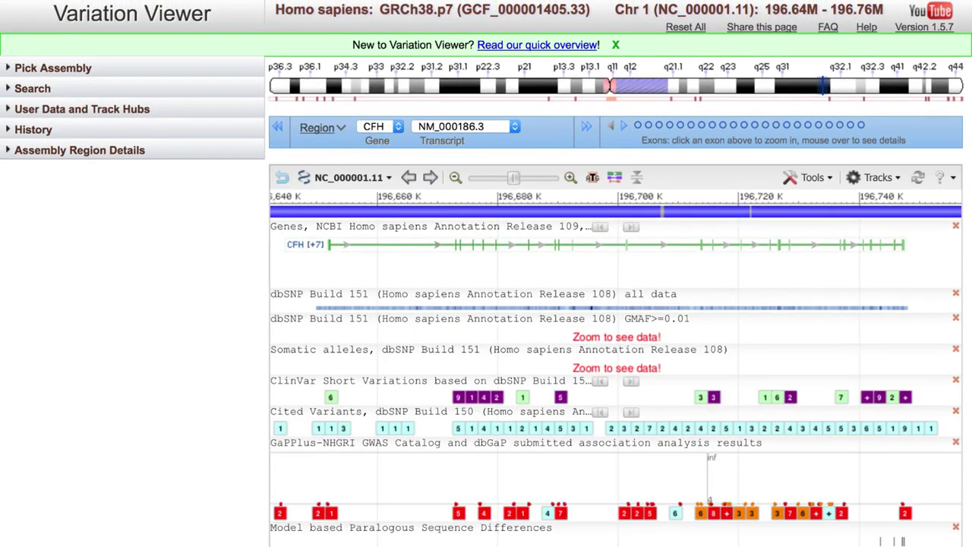
Browse the Variation tracks in the Configure Tracks dialog, enlarging the track list
click(877, 177)
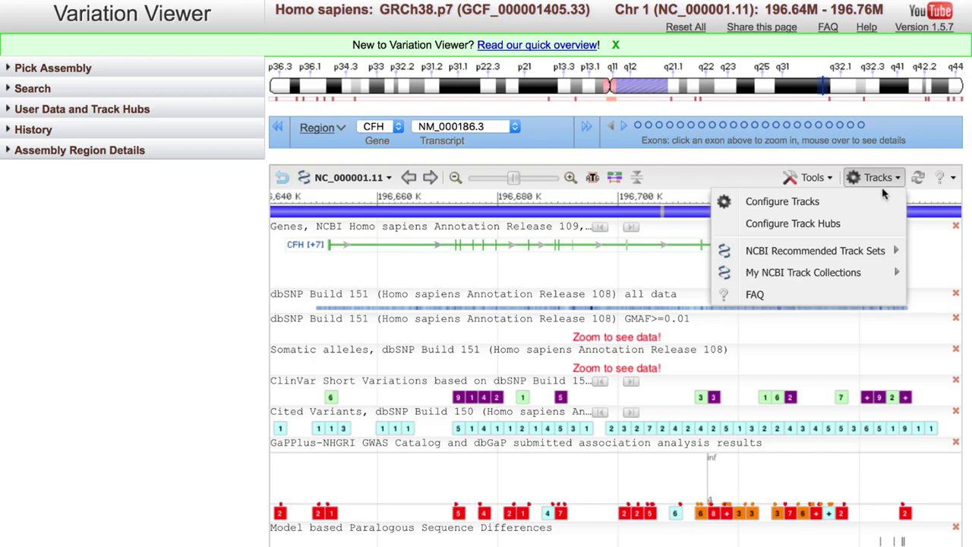
click(782, 201)
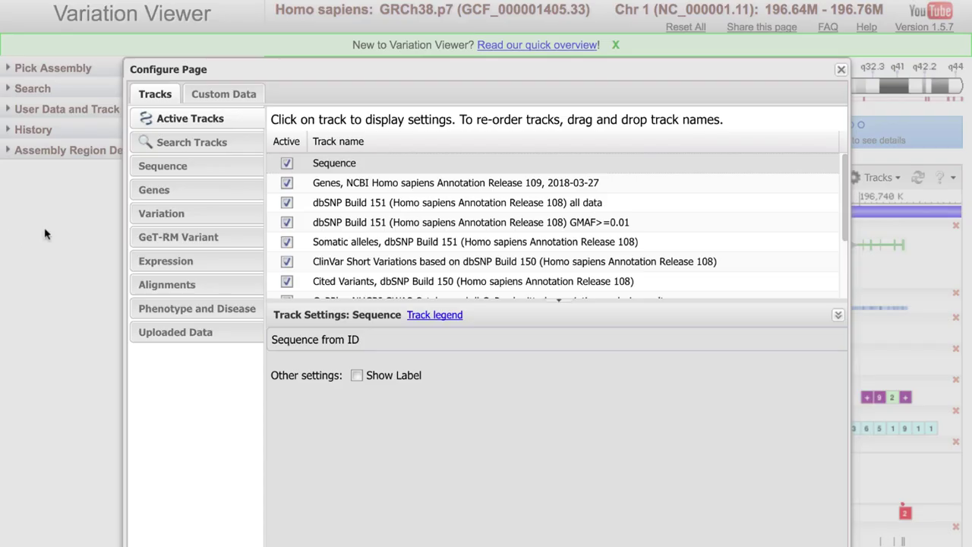
click(210, 218)
click(836, 316)
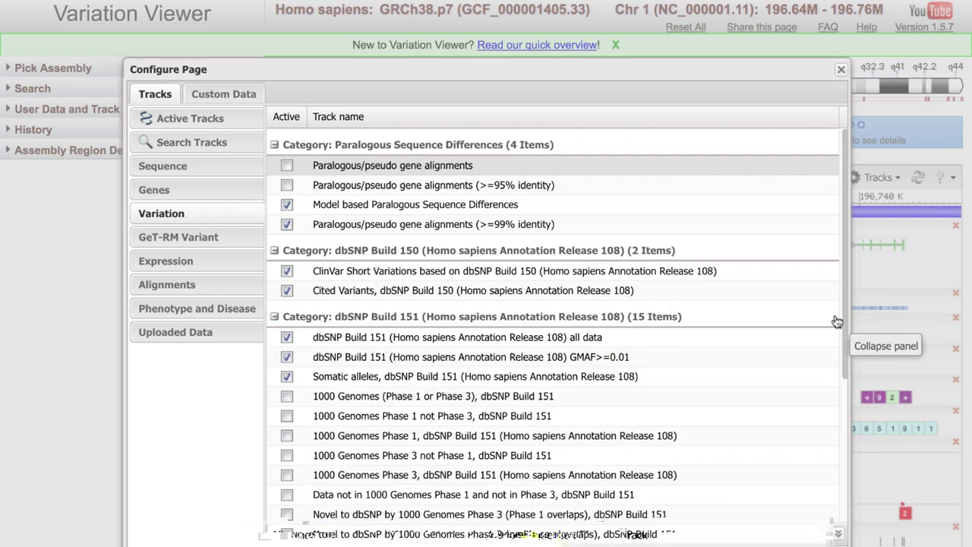
drag(846, 348, 839, 531)
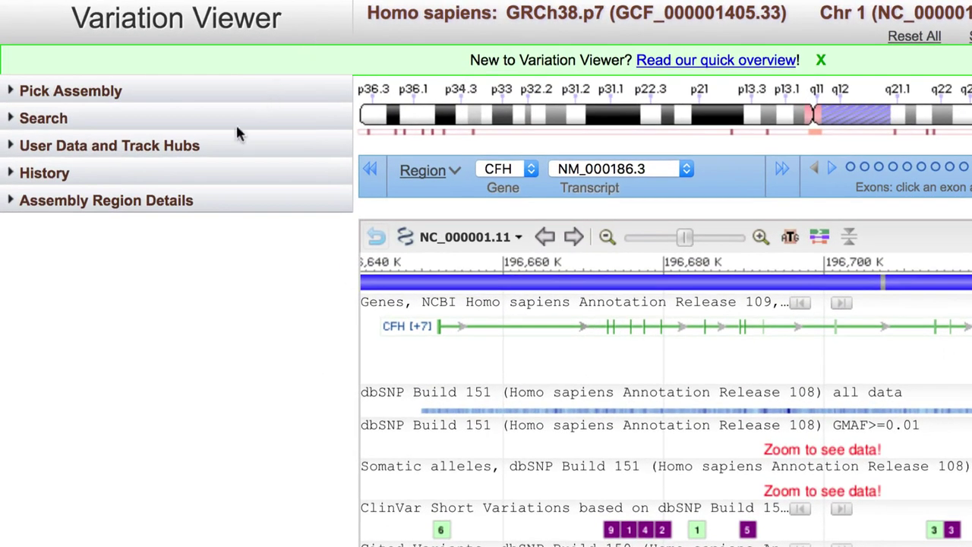
Add the patient VCF as a local file track named 'patient vcf h38'
click(223, 151)
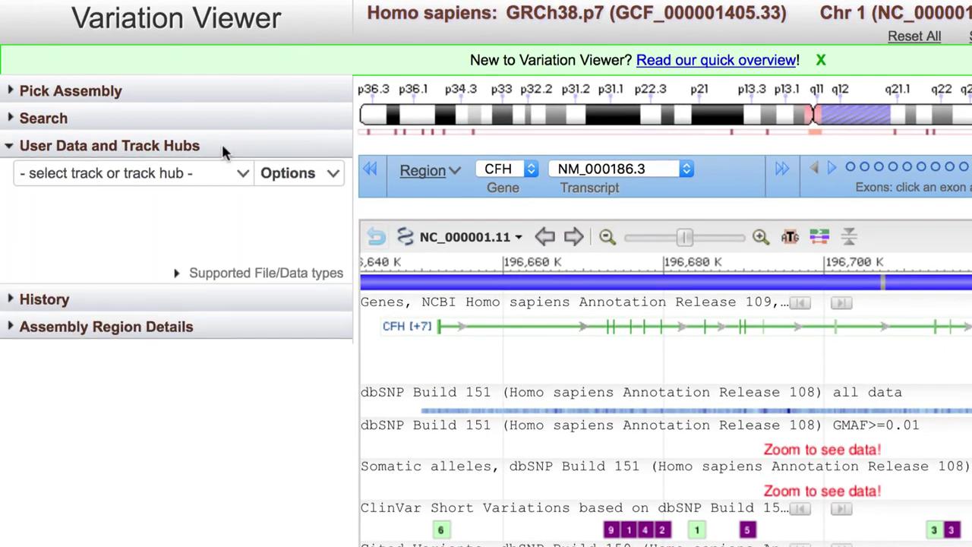
click(317, 182)
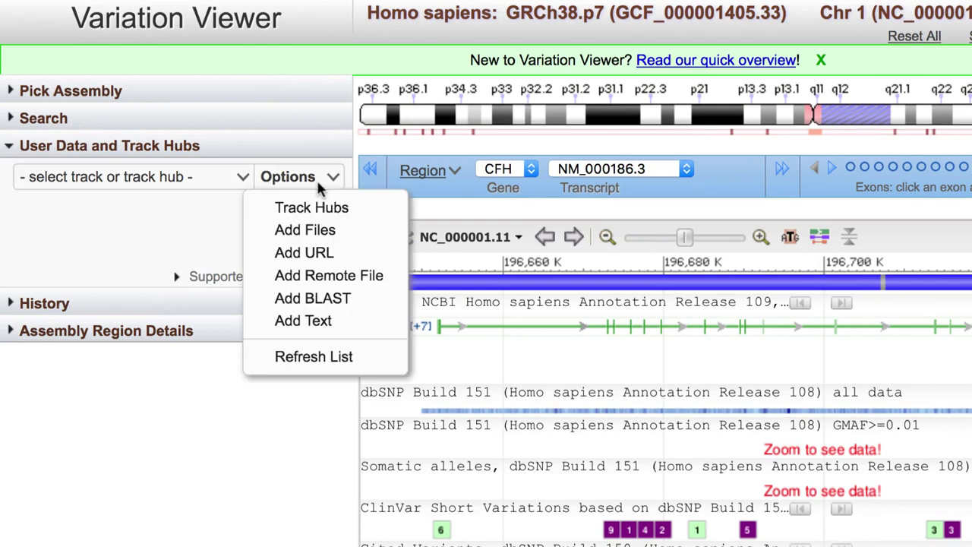
click(359, 230)
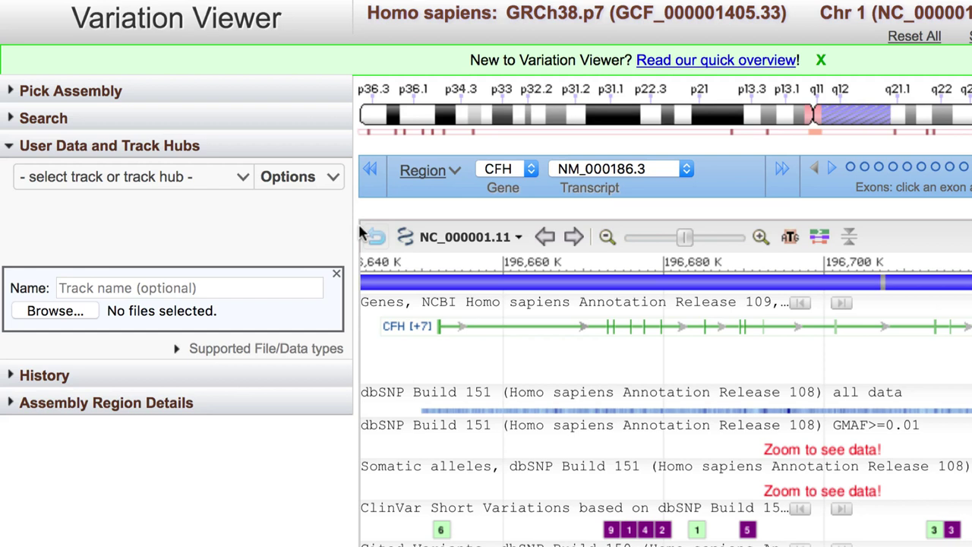
click(269, 282)
text(patient vcf h38)
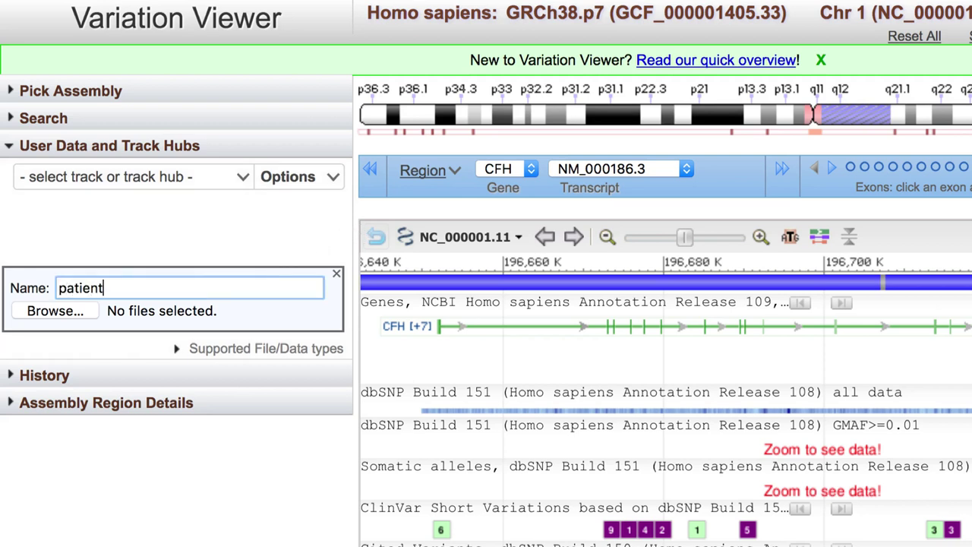
click(91, 307)
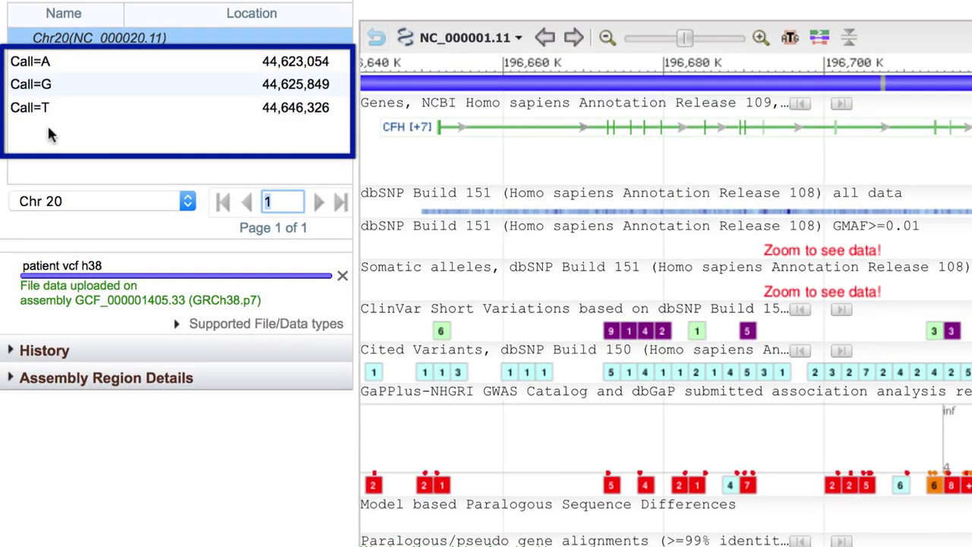
Jump to Call=G, move patient vcf h38 below dbSNP, and mark rs244074's span
click(141, 85)
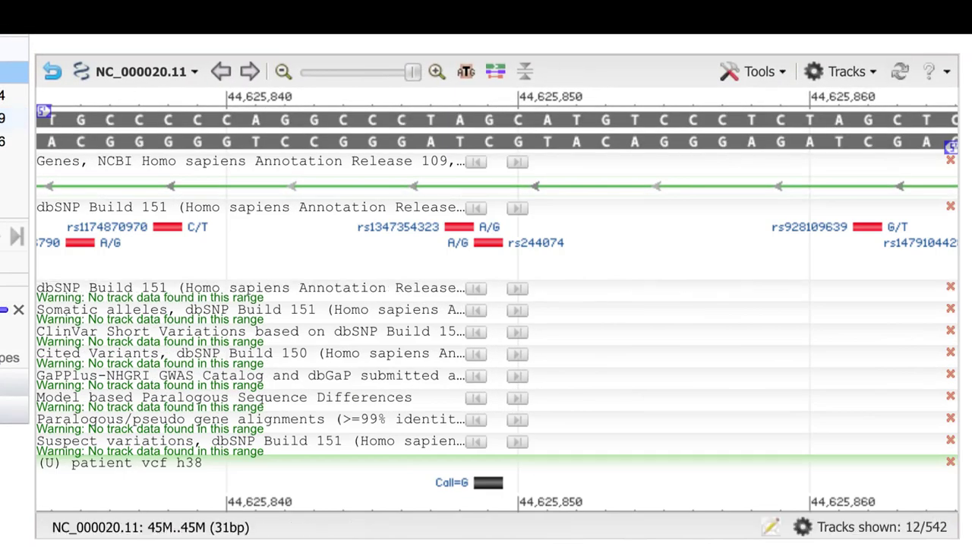
drag(629, 475, 648, 306)
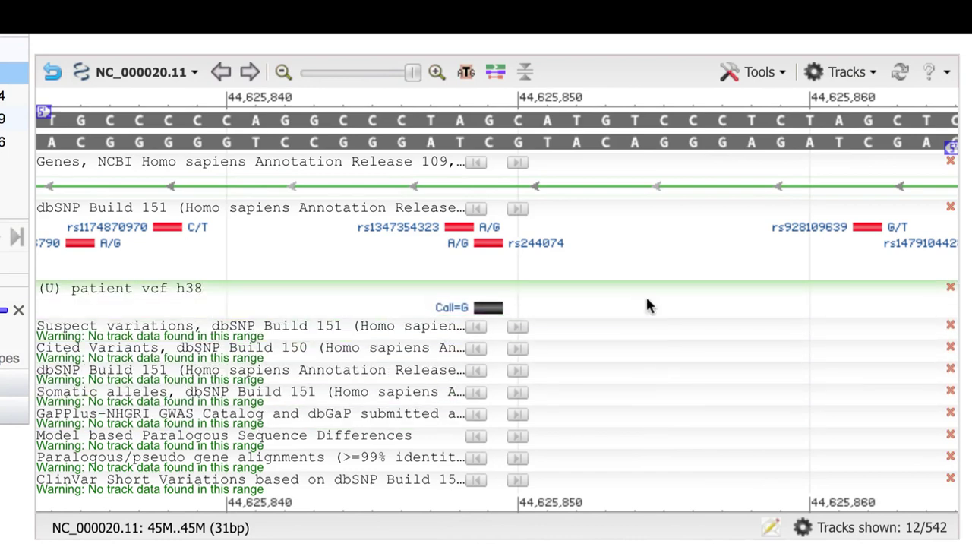
click(490, 243)
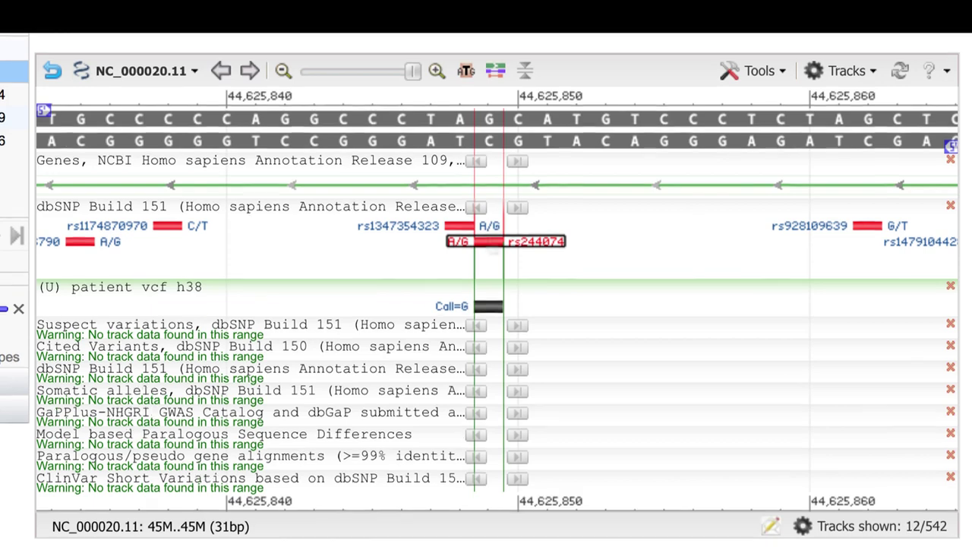
scroll(599, 158, down, 1)
mouse_move(599, 158)
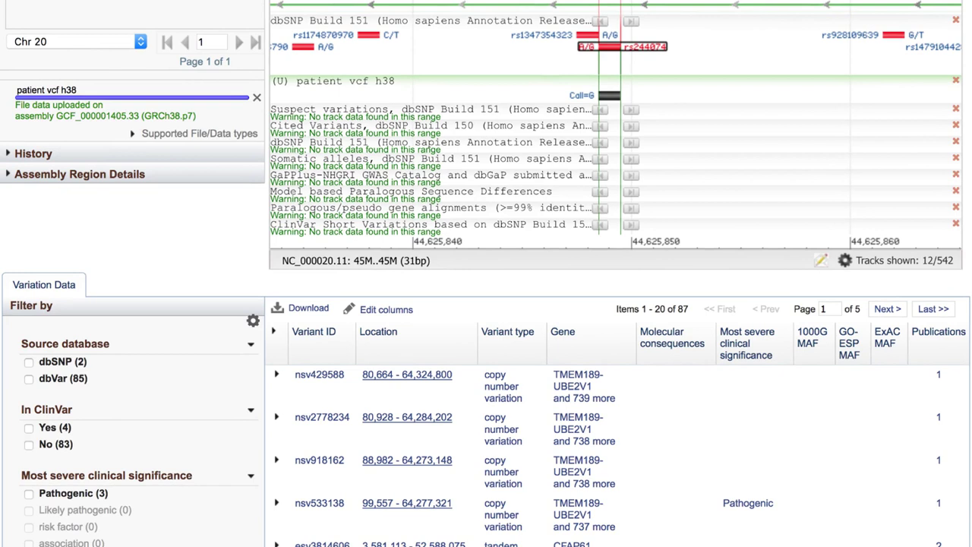
Tick dbSNP (2) under Source database to list only the two dbSNP variants
click(29, 362)
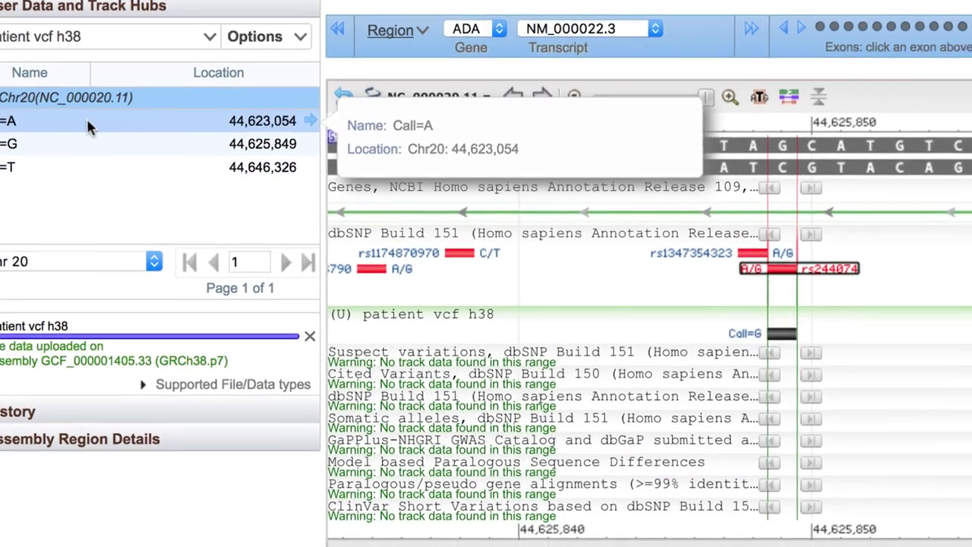
Go to Call=A, move ClinVar below Suspect variations, and open rs121908740's first PubMed article
click(87, 123)
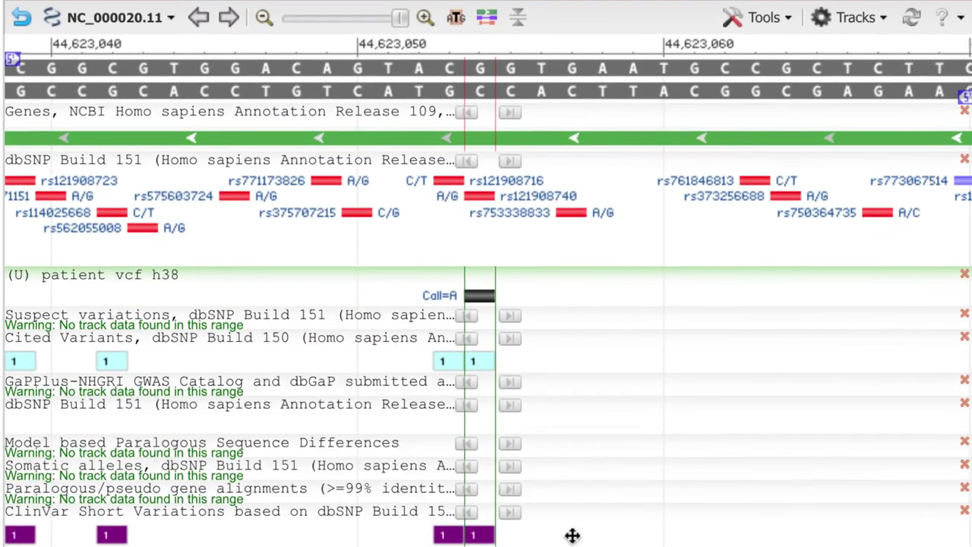
drag(572, 536, 575, 361)
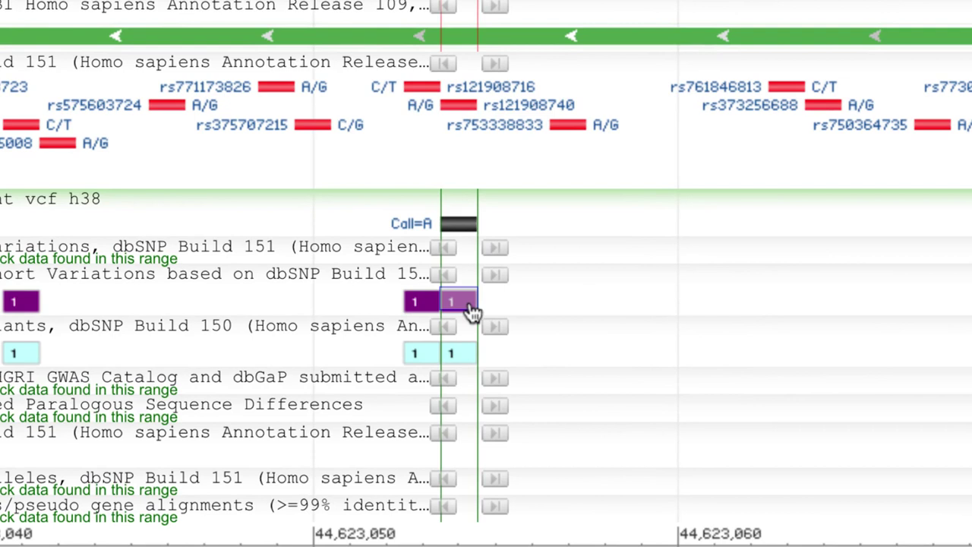
click(470, 310)
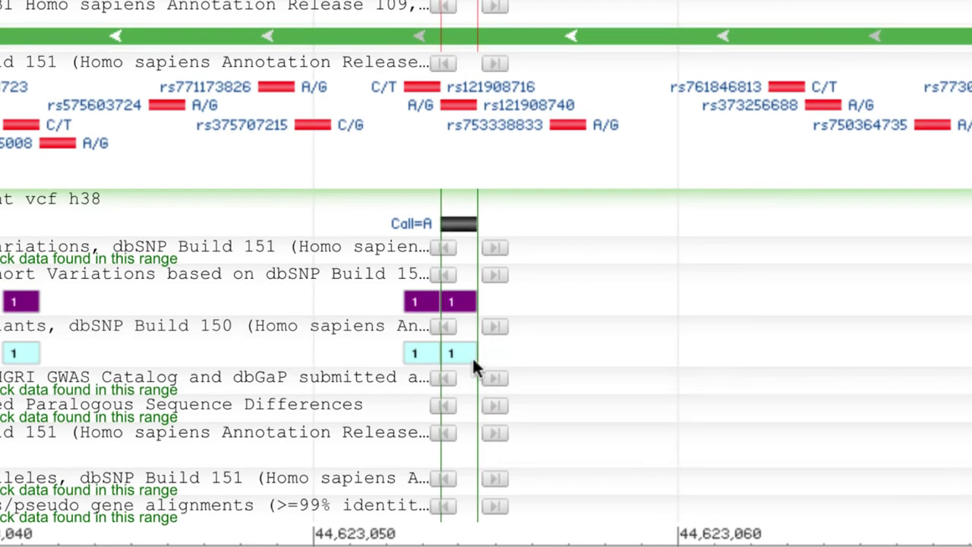
mouse_move(475, 369)
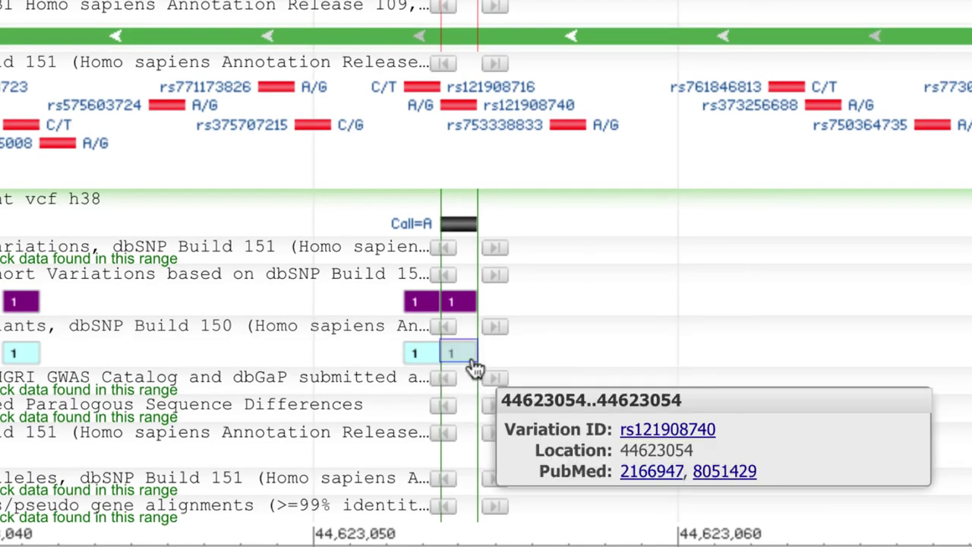
click(635, 486)
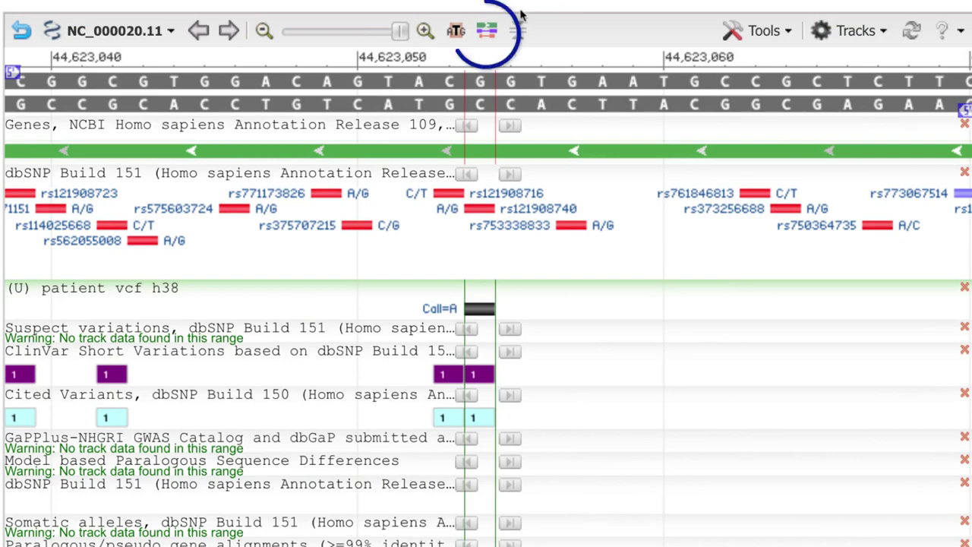
Switch the Genes track to show all ADA transcripts and proteins, then zoom out once
click(490, 34)
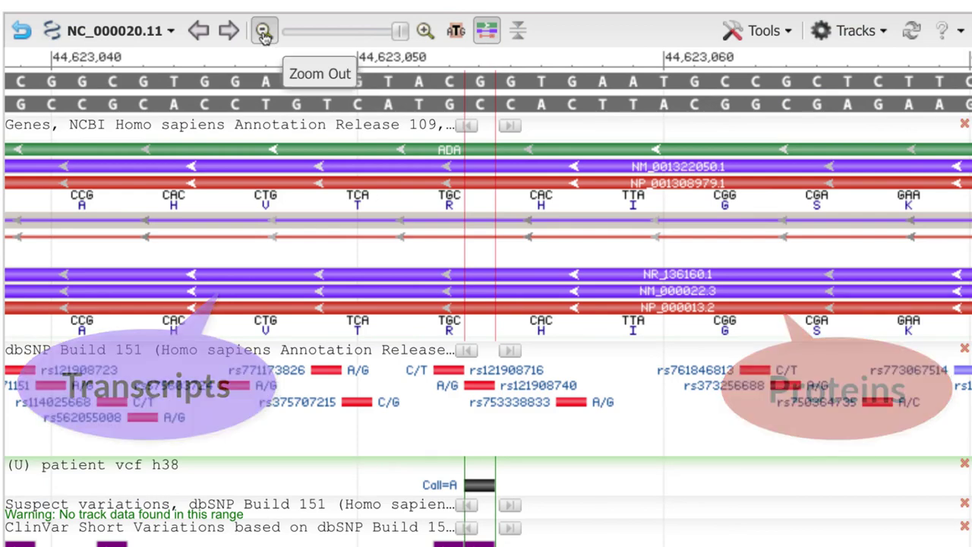
click(263, 34)
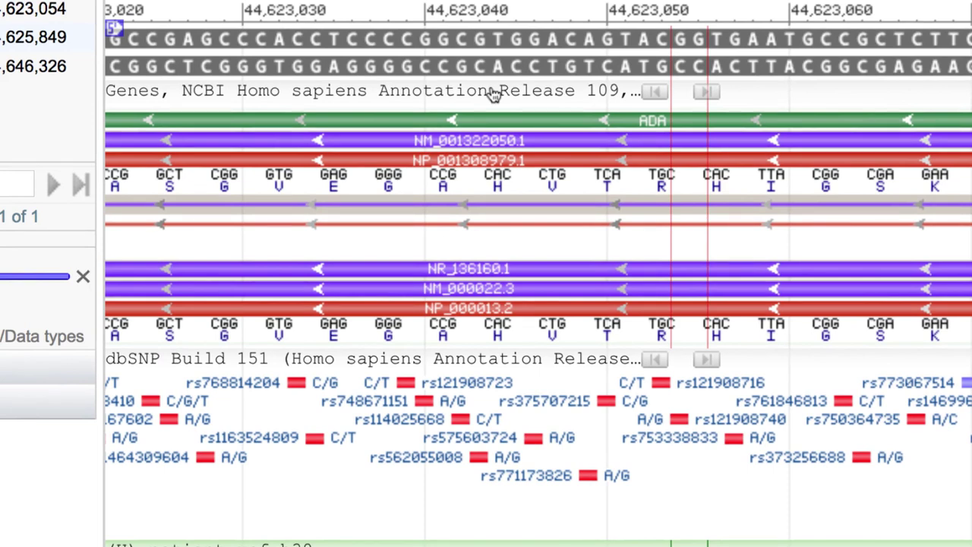
Enable Product Features in the Genes track settings and apply them
mouse_move(495, 92)
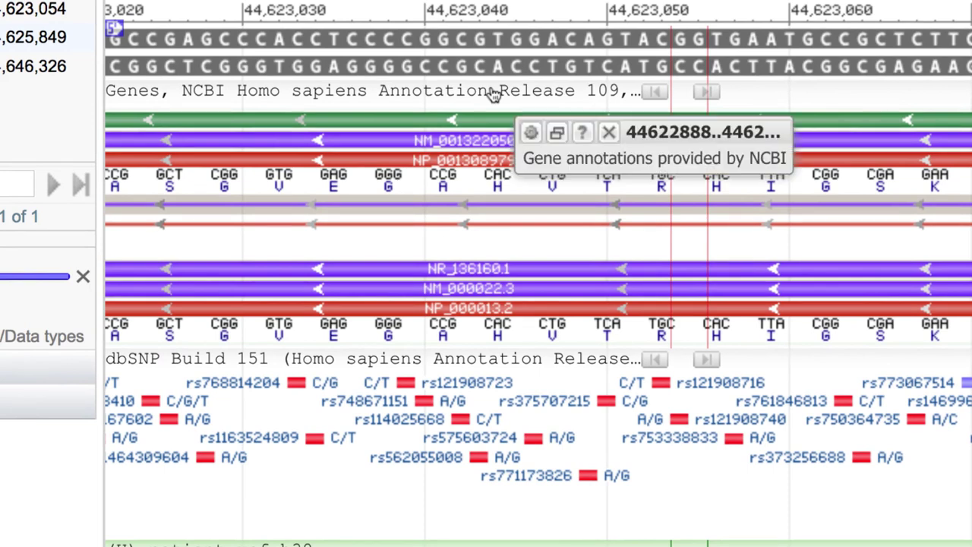
click(532, 136)
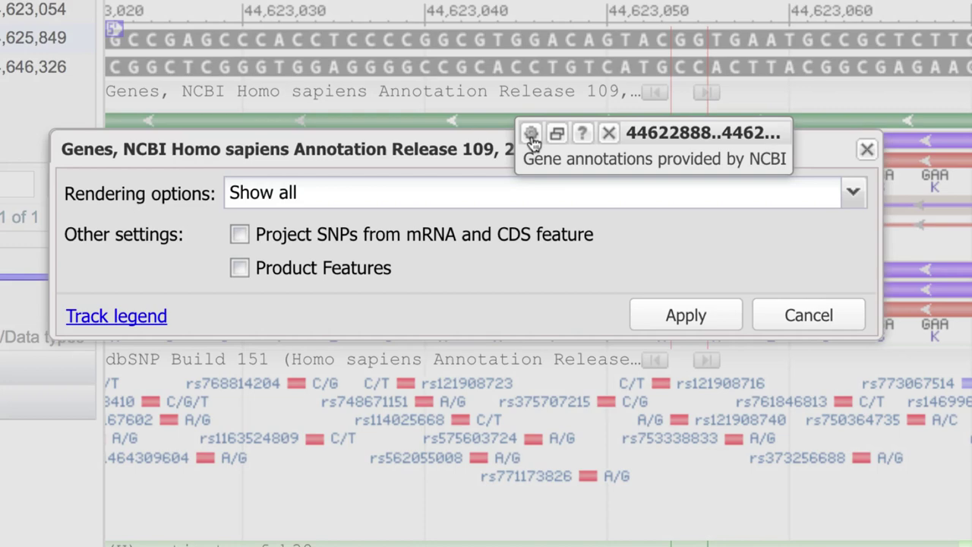
click(239, 267)
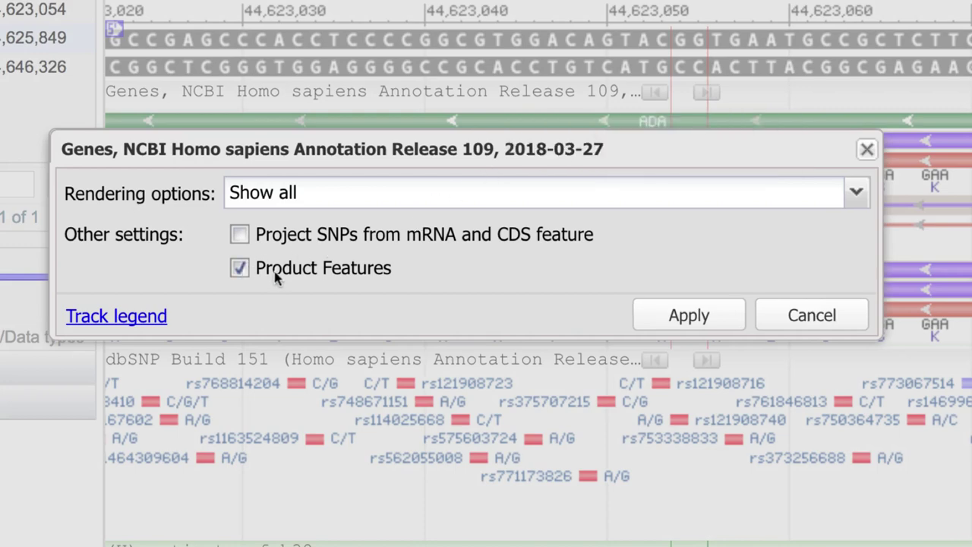
click(644, 325)
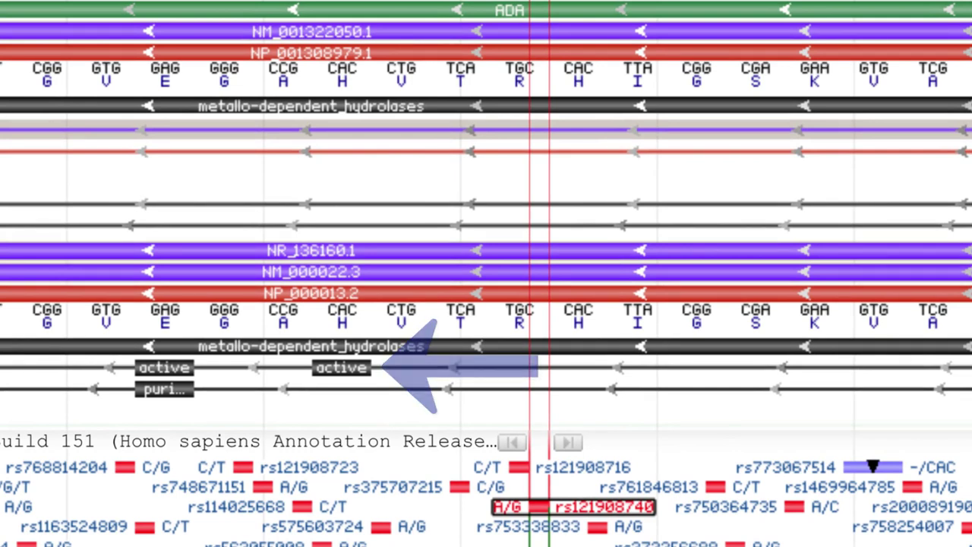
scroll(486, 274, down, 5)
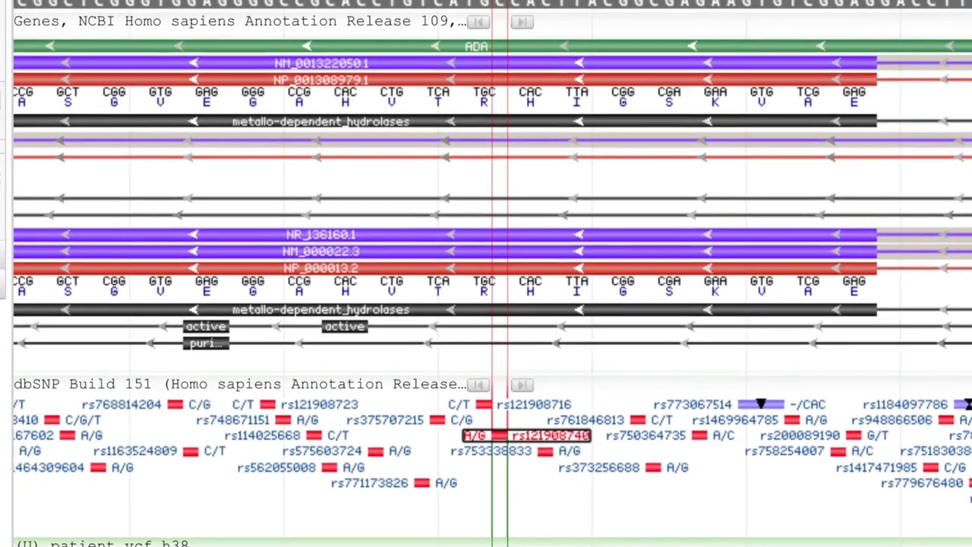
Scroll through the table of Pathogenic rs121908740 A alleles
scroll(486, 273, down, 15)
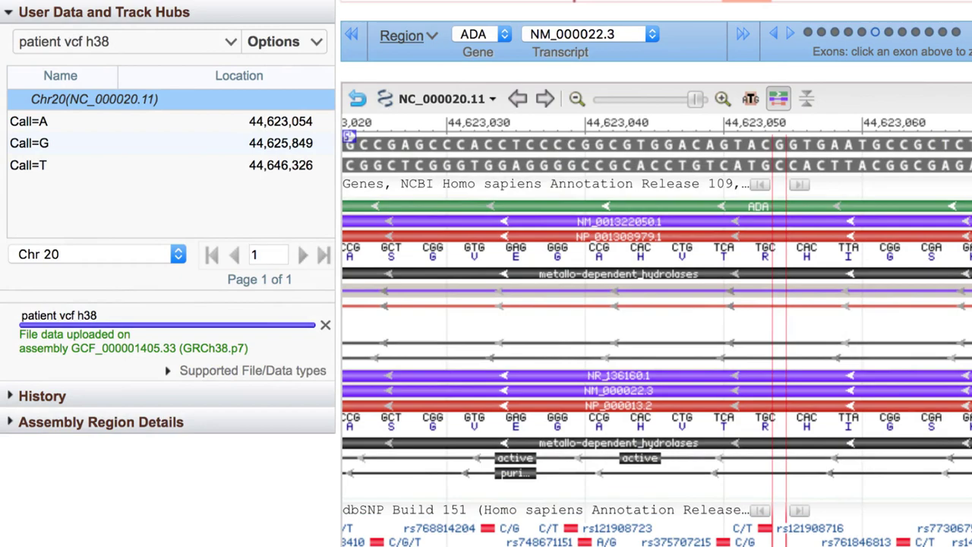
Select the Call=T row in the patient vcf h38 list to centre on 44,646,326
click(98, 166)
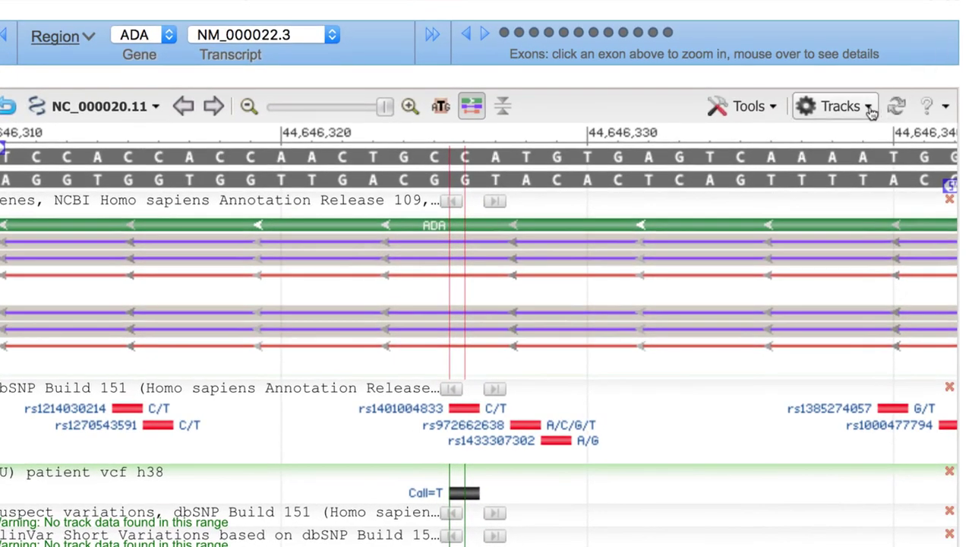
Search all tracks for 'biol' and enable Biological regions, aggregate from Annotation Release 109
click(870, 111)
click(859, 145)
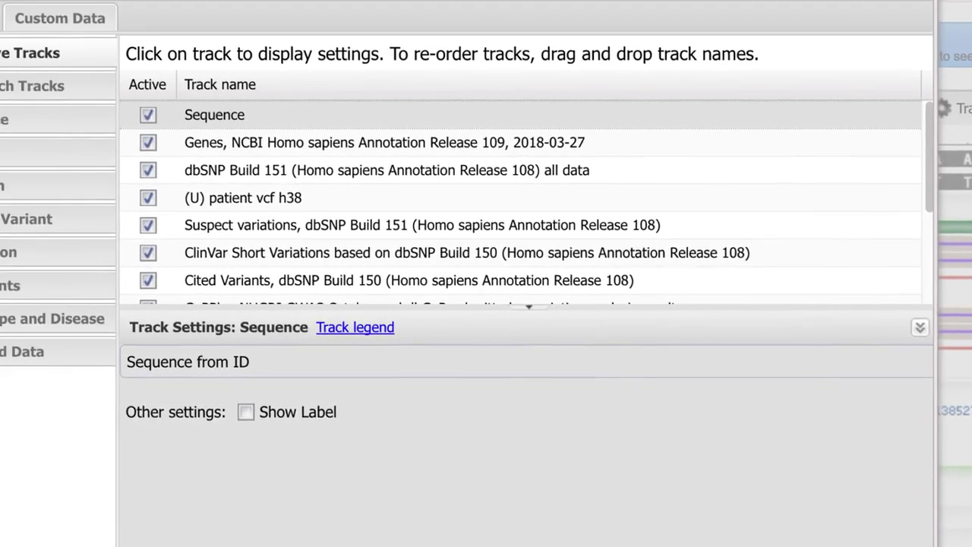
click(100, 91)
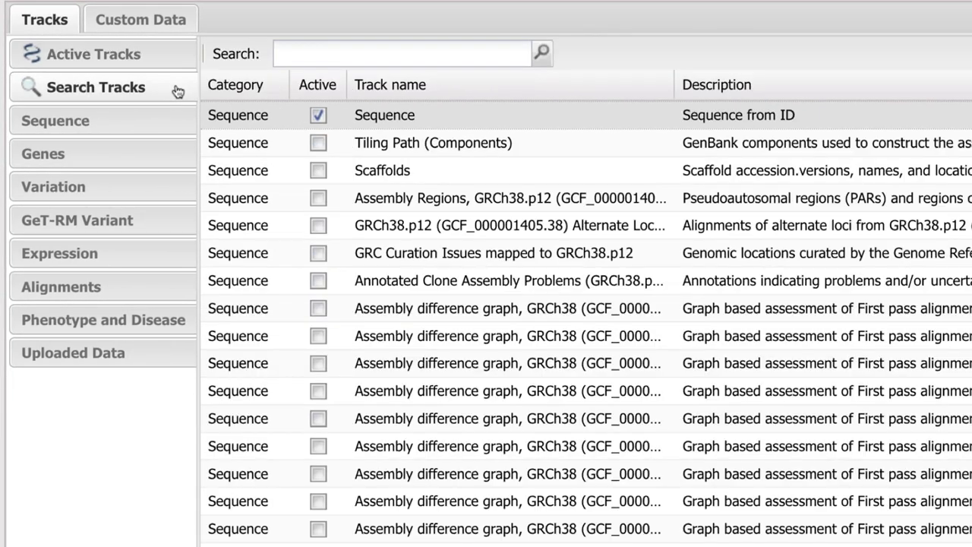
click(277, 54)
text(biol)
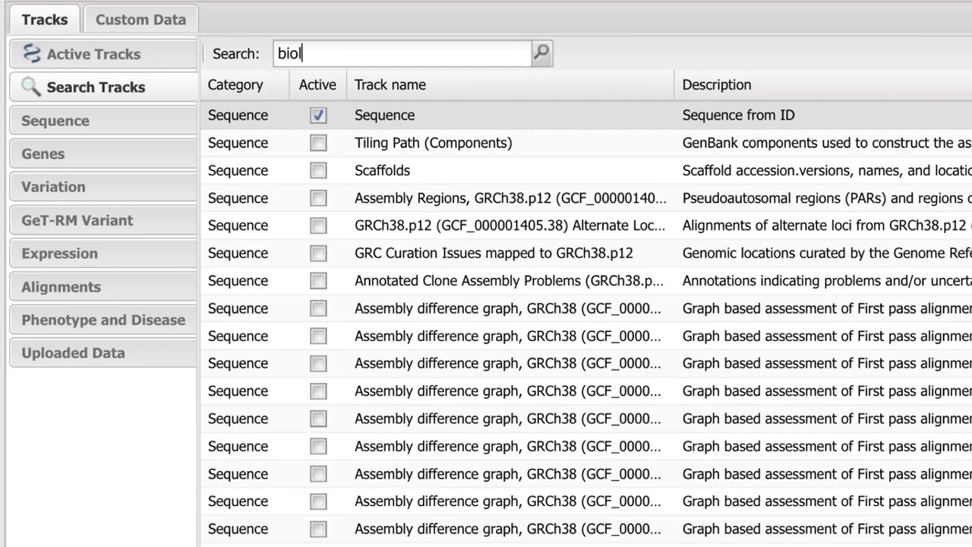
drag(683, 86, 941, 93)
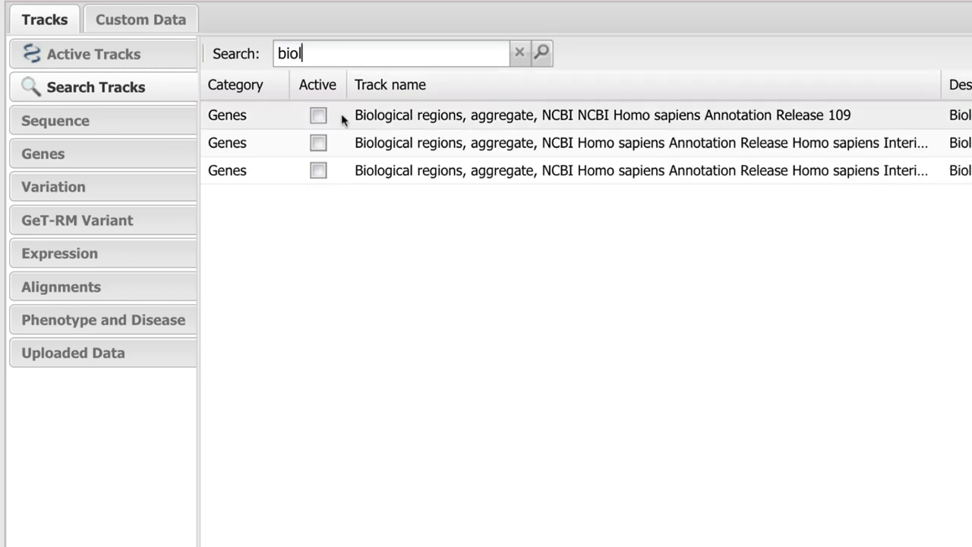
click(318, 115)
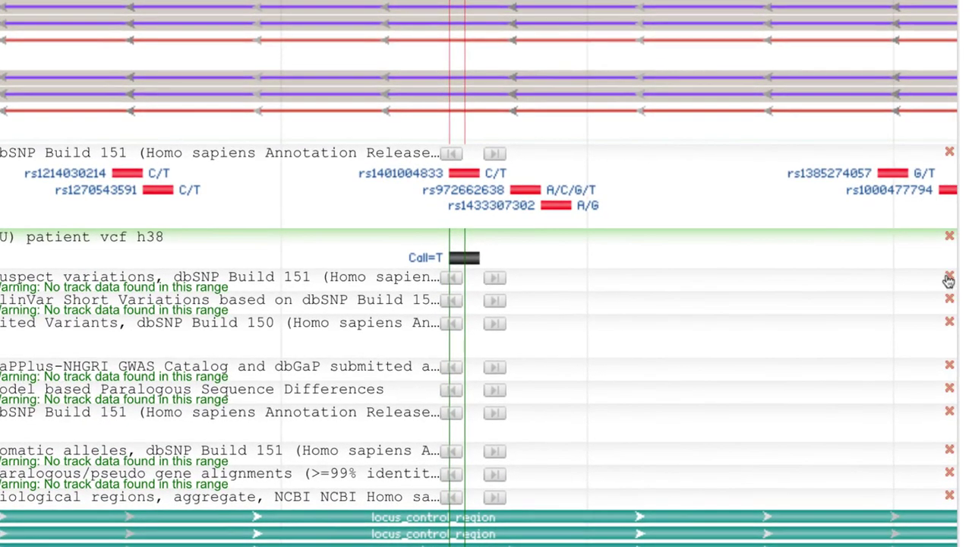
Remove the seven empty tracks below patient vcf, then inspect the NF1 protein_bind features' details
click(948, 278)
click(948, 278)
click(949, 278)
click(948, 278)
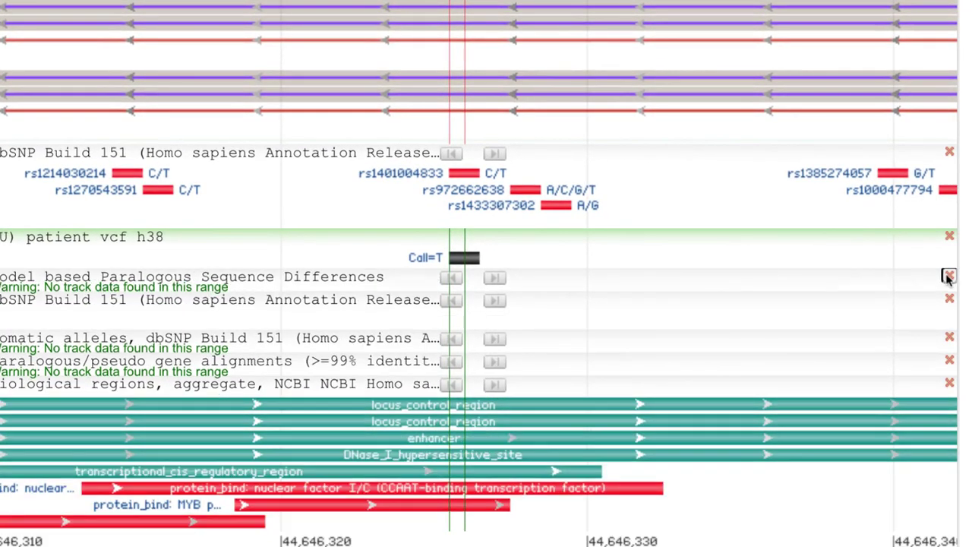
click(948, 278)
click(949, 278)
click(949, 278)
click(948, 277)
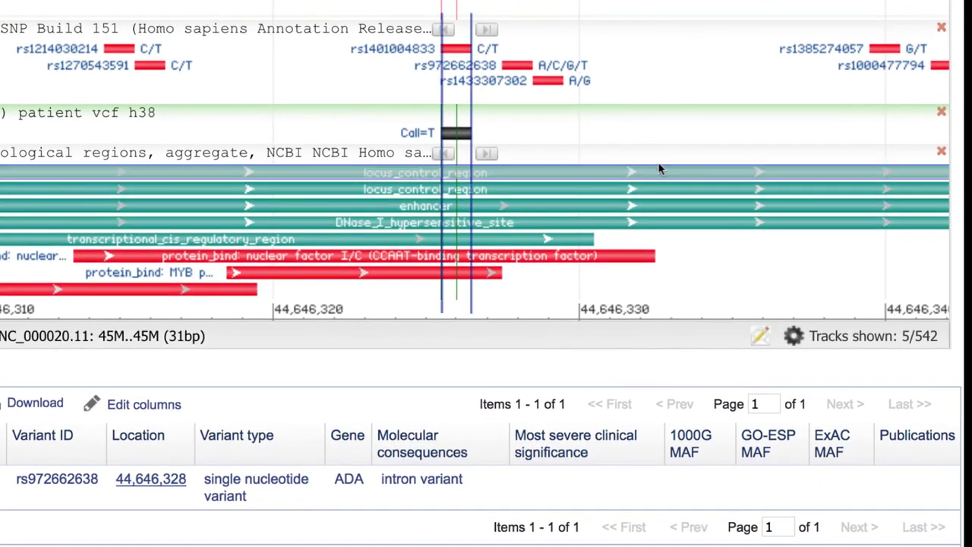
mouse_move(528, 175)
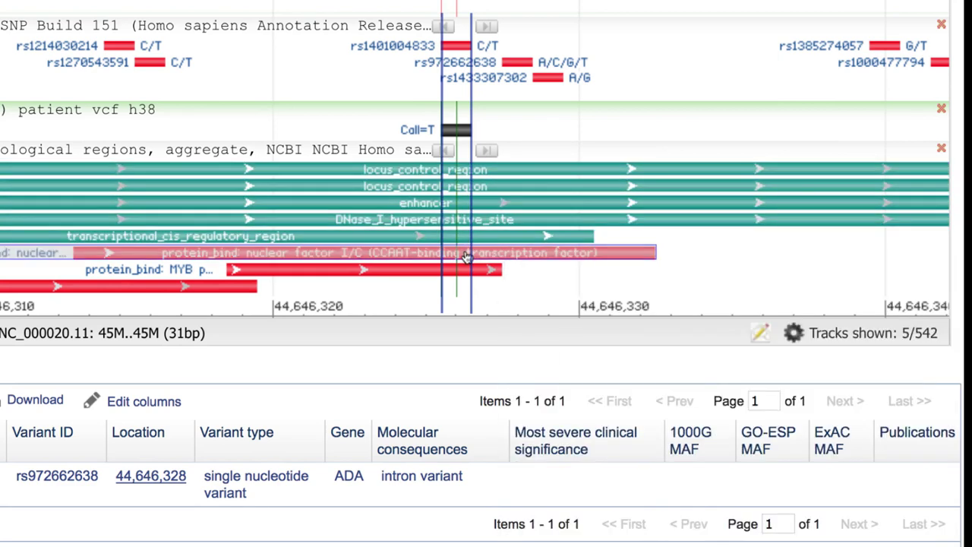
mouse_move(465, 256)
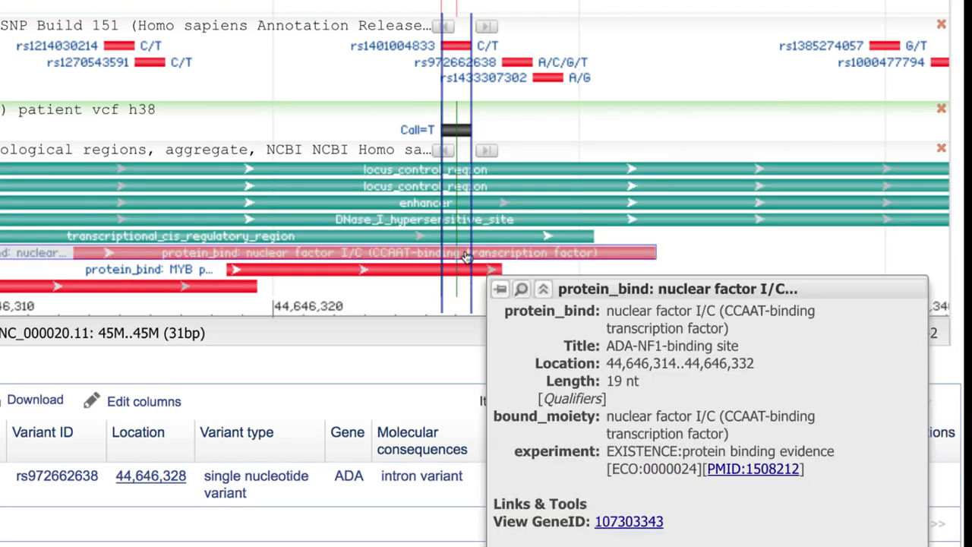
mouse_move(470, 273)
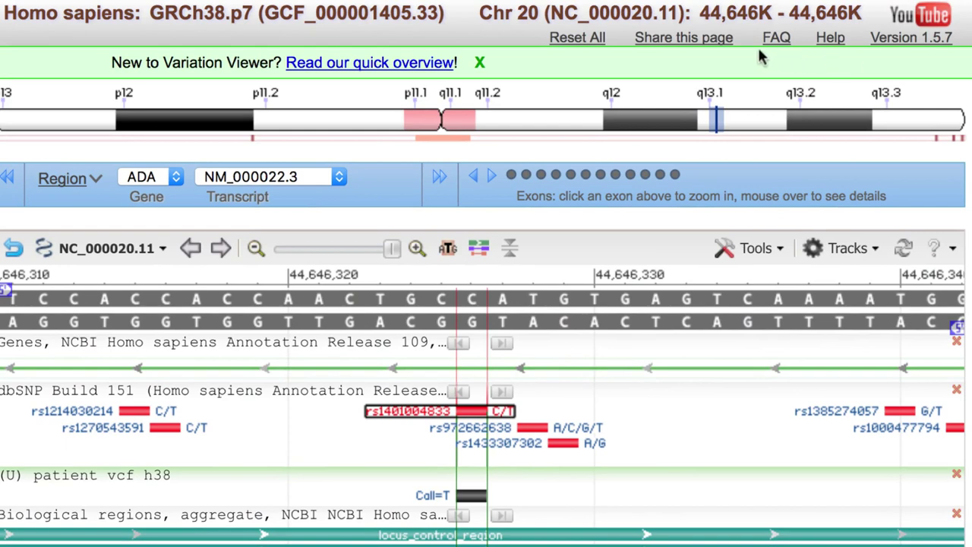
Generate a temporary share URL for this view, then browse the Tracks, Tools and '?' help menus
click(724, 43)
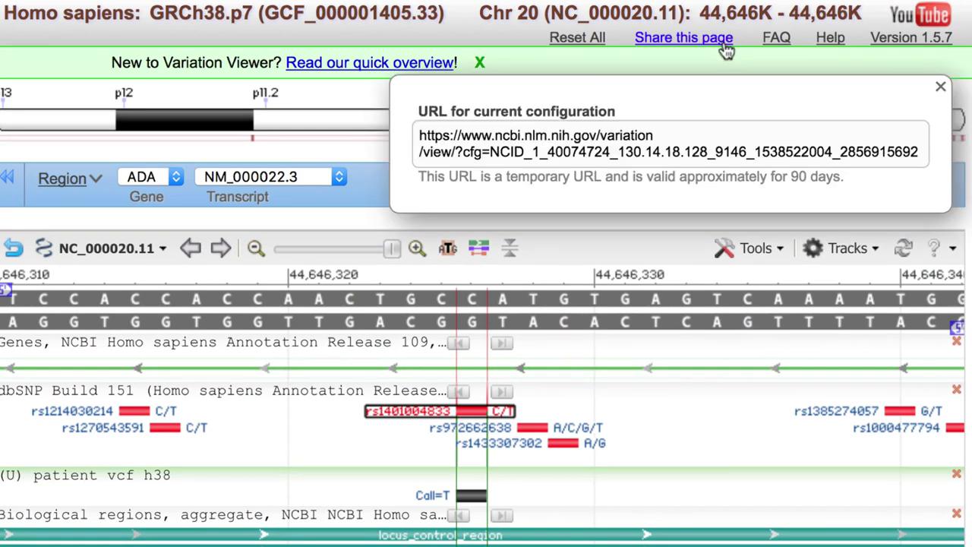
click(941, 87)
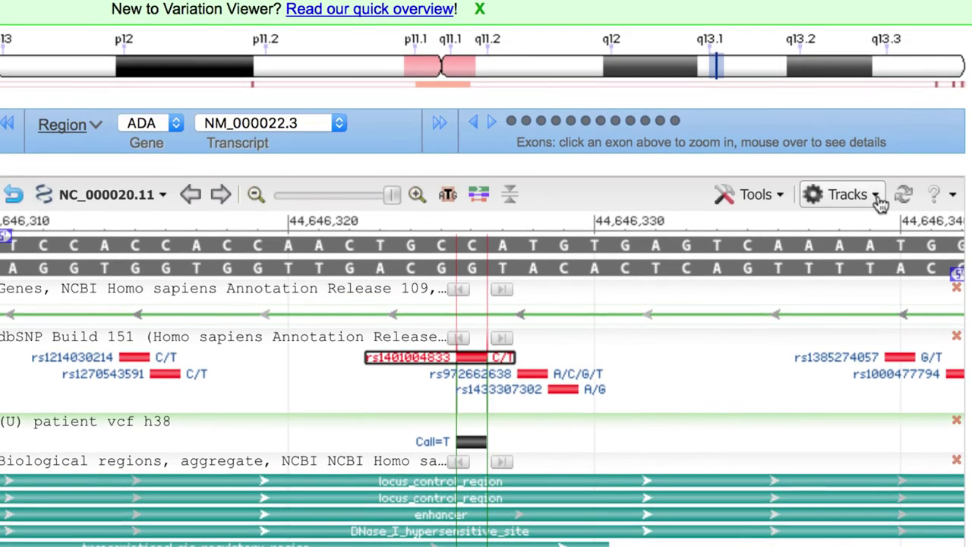
click(873, 197)
mouse_move(849, 332)
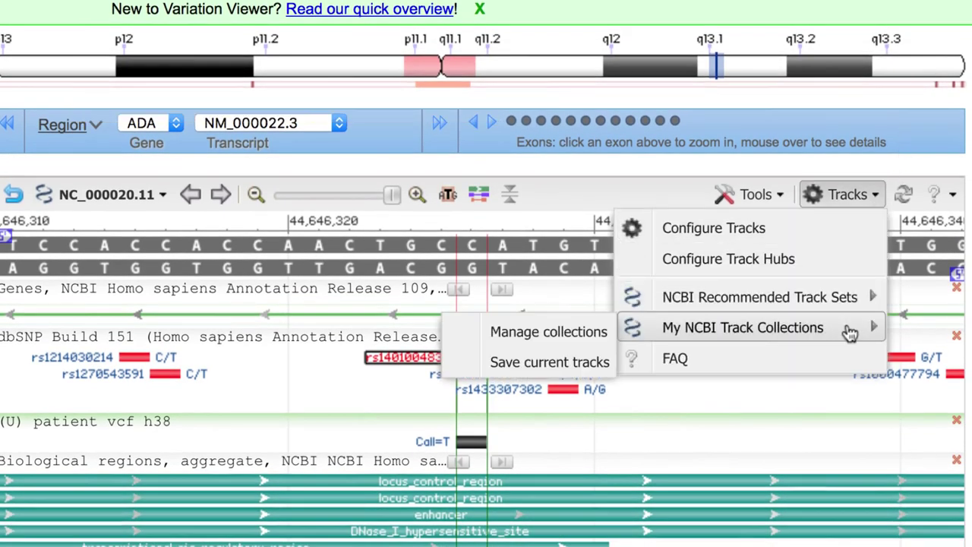
click(779, 195)
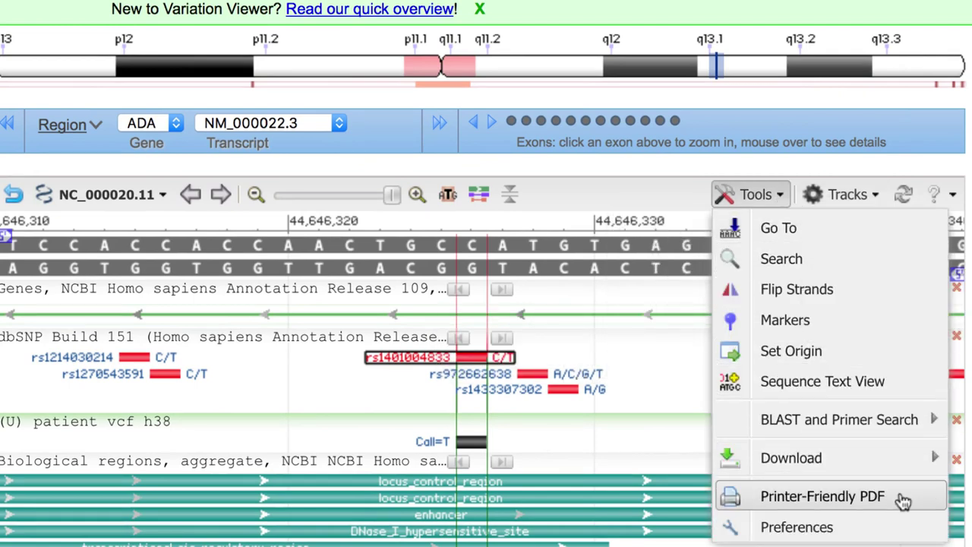
click(949, 195)
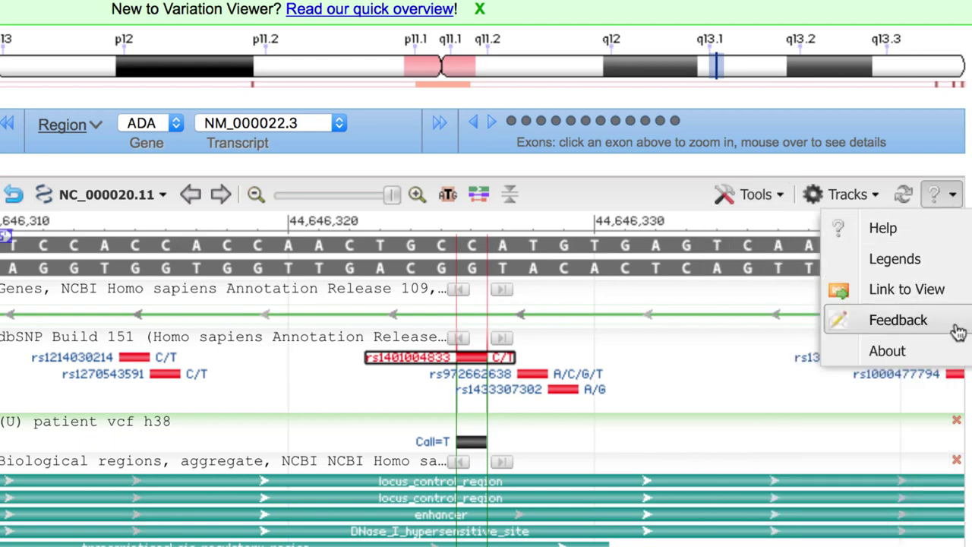